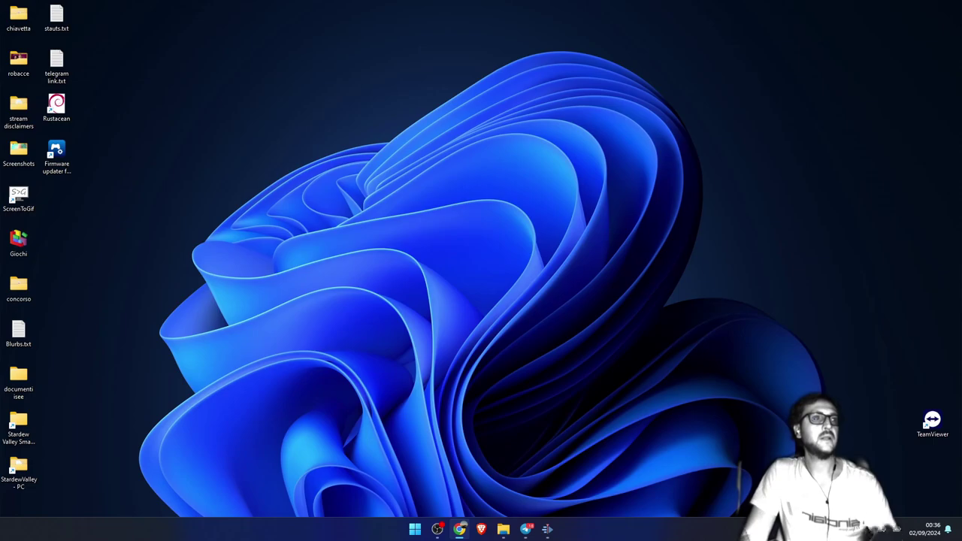
- Bring up the gplworld.de Easy Installation Guide full-screen and look through its contents, downloads and GPL installer section
key(super+d)
drag(490, 5, 533, 4)
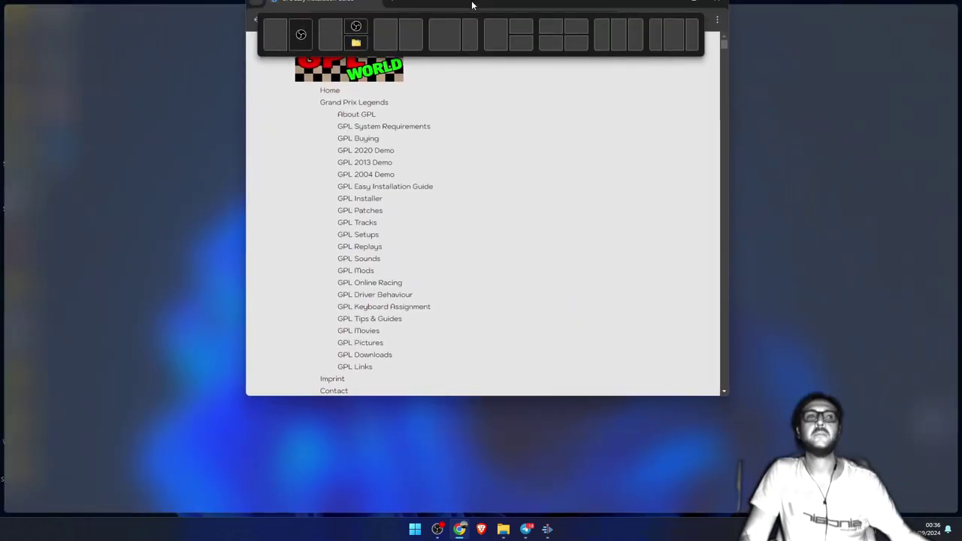
double_click(116, 31)
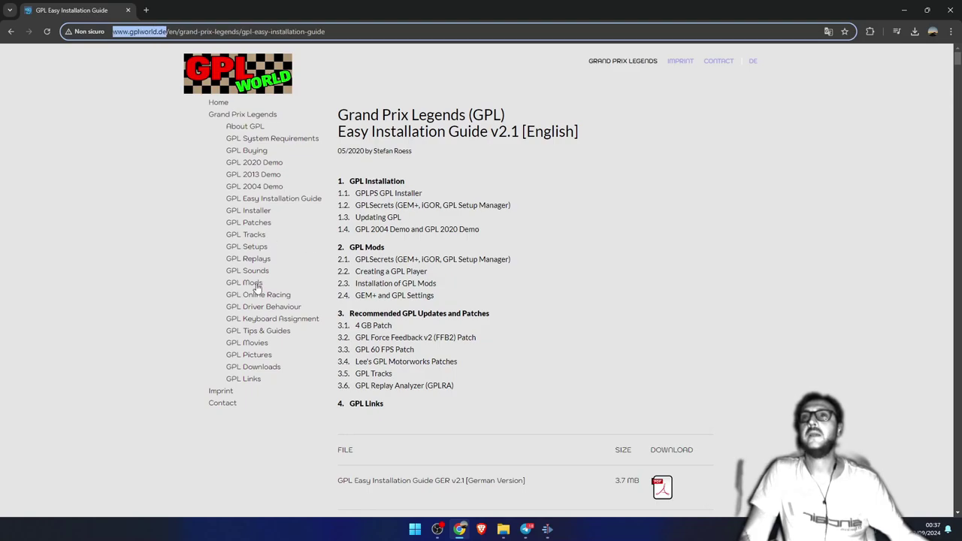
scroll(255, 284, down, 9)
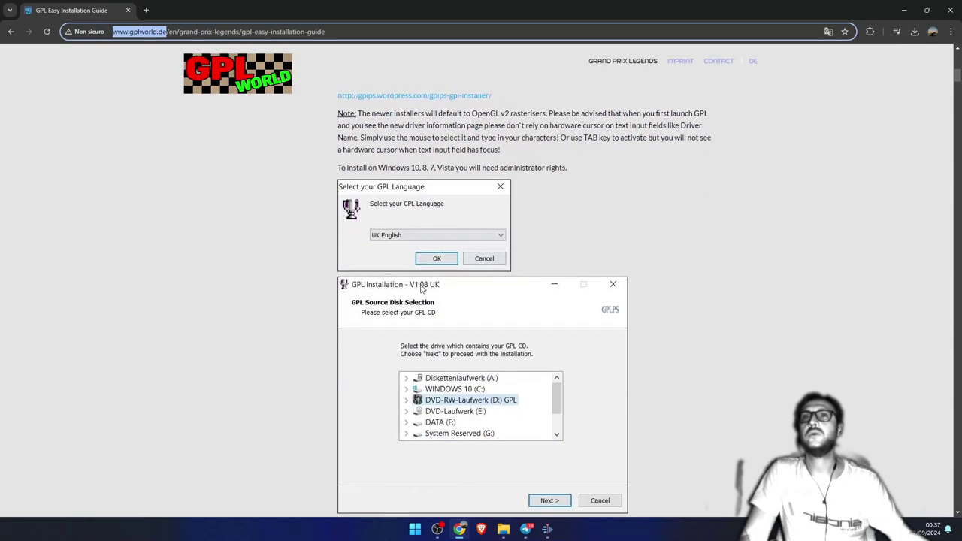
scroll(421, 288, up, 5)
scroll(421, 301, down, 1)
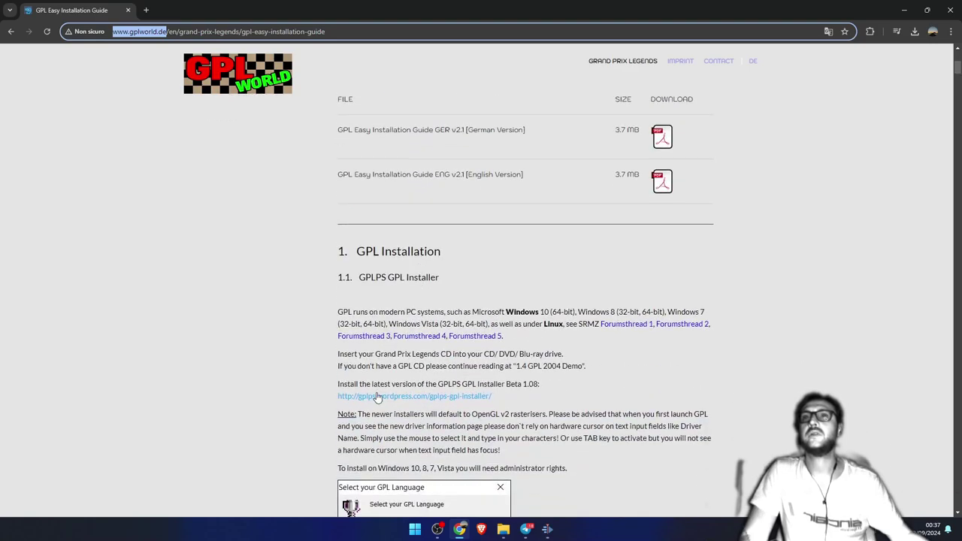
scroll(377, 397, up, 5)
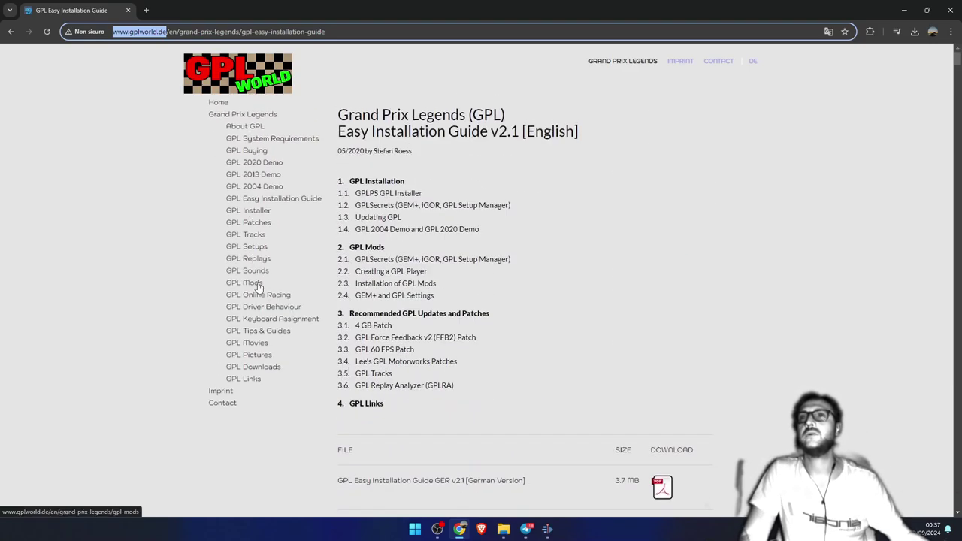
- Open the GPL Mods page, highlight the GPLSecrets (GEM+) entry, and minimize the browser
click(256, 284)
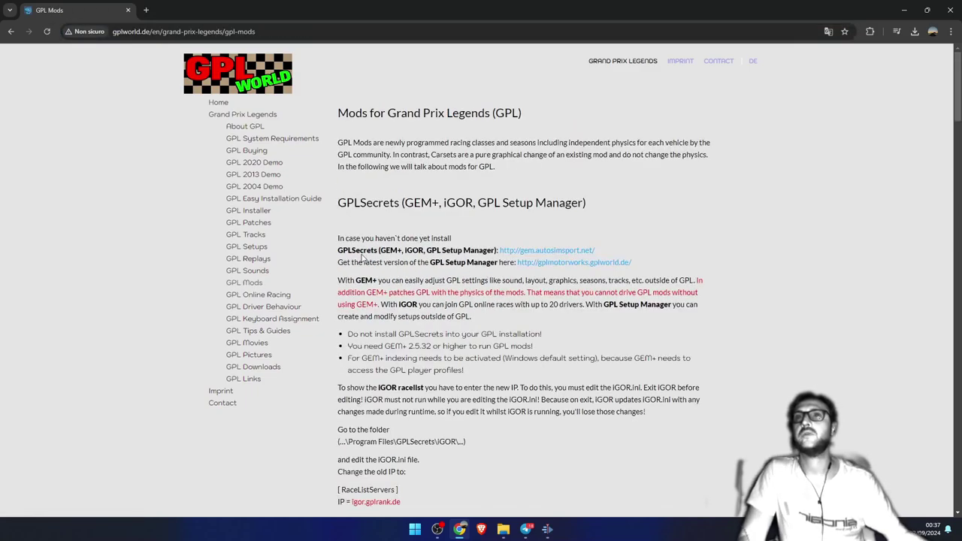
drag(334, 255, 396, 260)
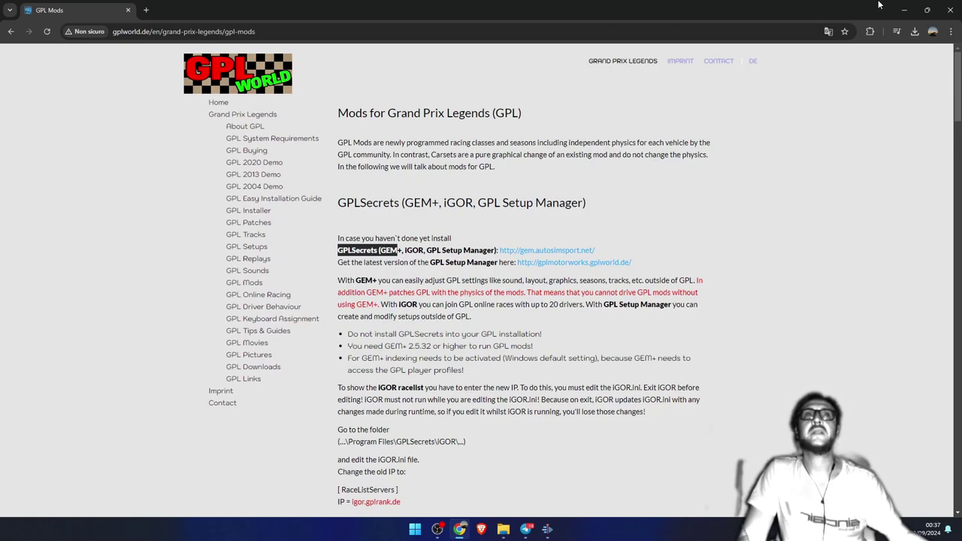
click(905, 10)
- Launch GEM+ and move its window fully into view on the desktop
click(461, 530)
click(461, 530)
key(super)
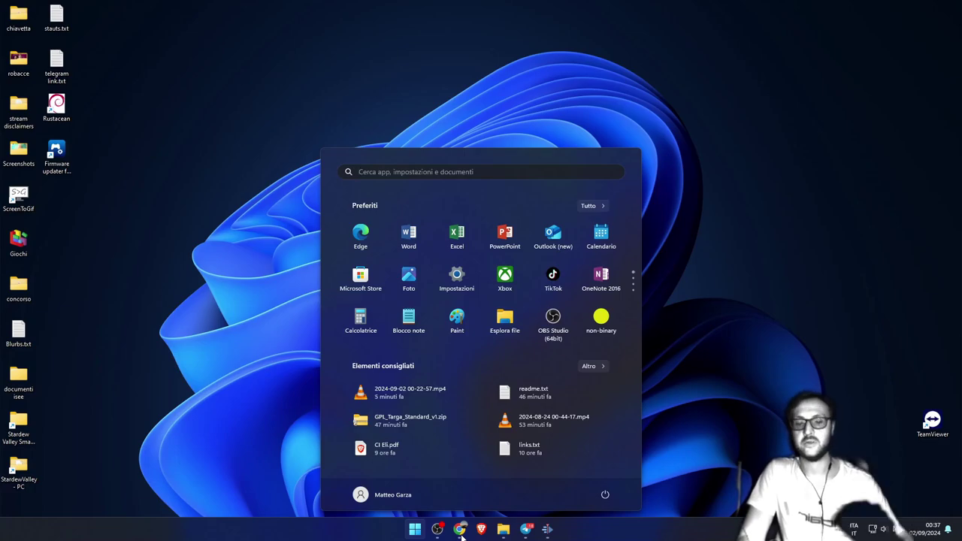
text(g)
key(Escape)
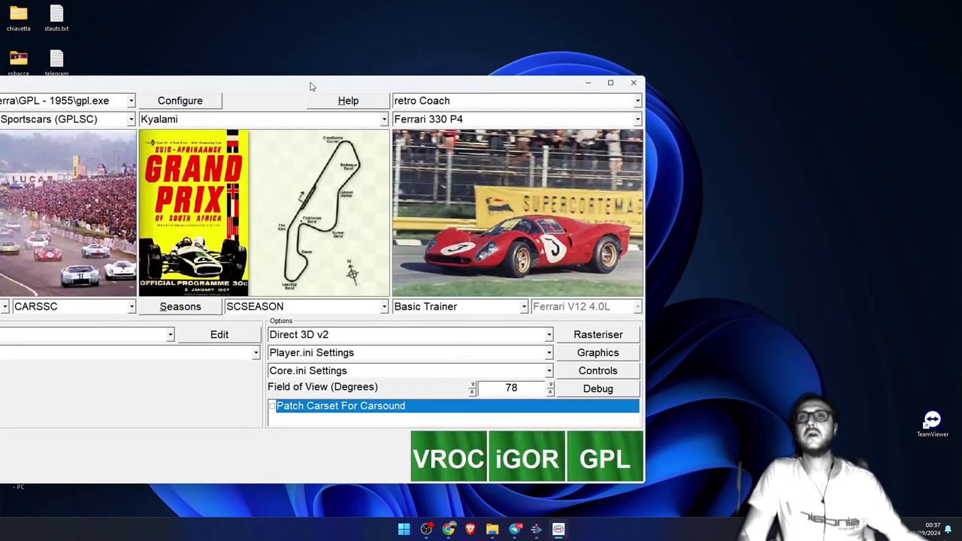
drag(311, 87, 499, 76)
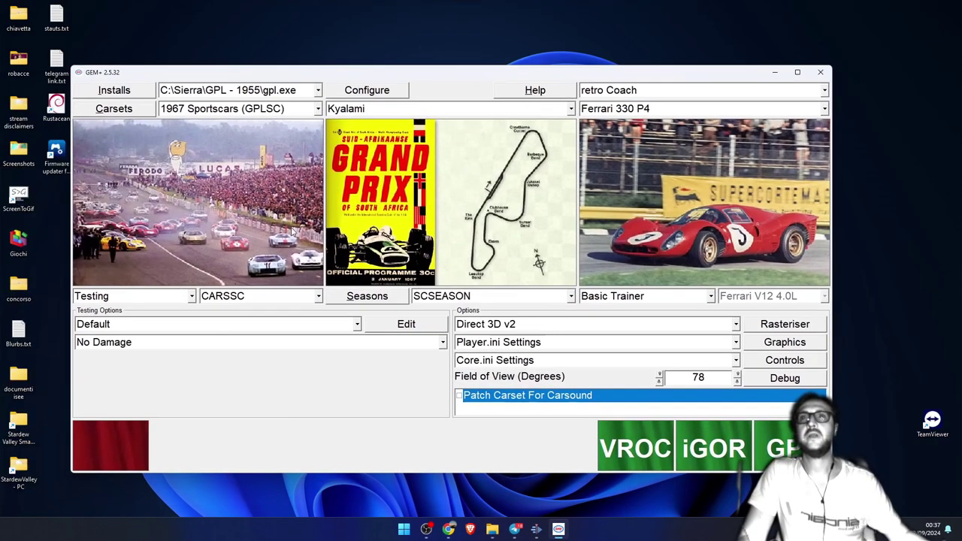
- Try the Ford Mk IV, switch the car to the Ford GT40 Mk I, and set the track to Piccolo Madonie
click(627, 113)
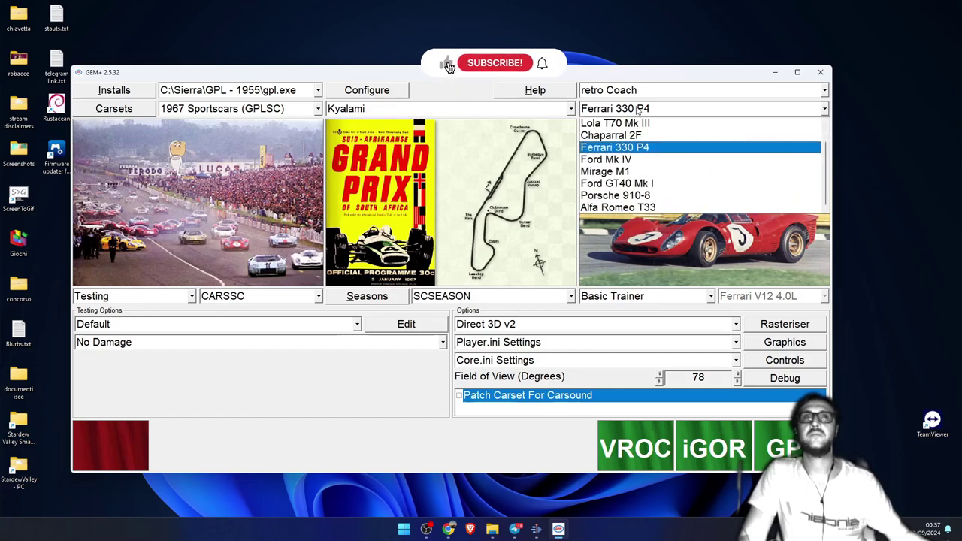
click(656, 161)
click(639, 109)
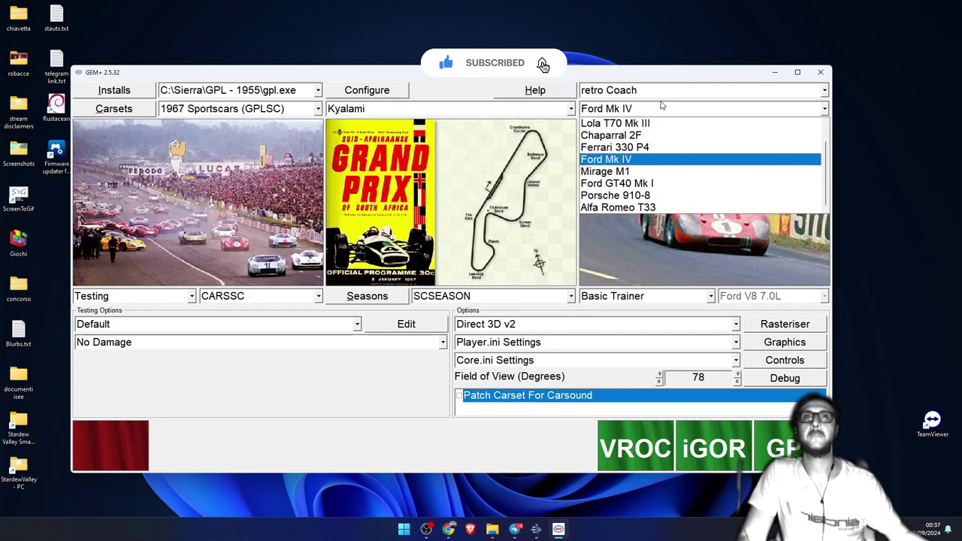
click(639, 183)
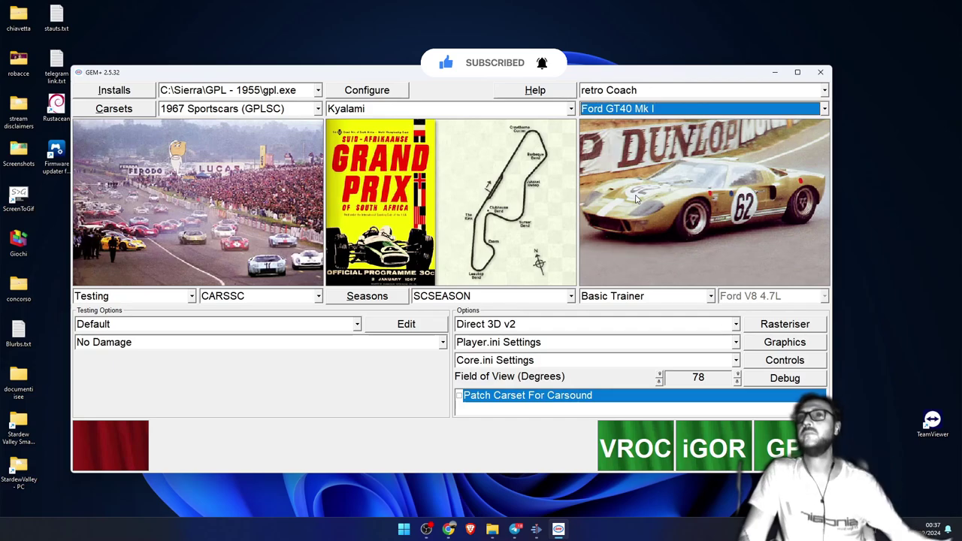
click(376, 109)
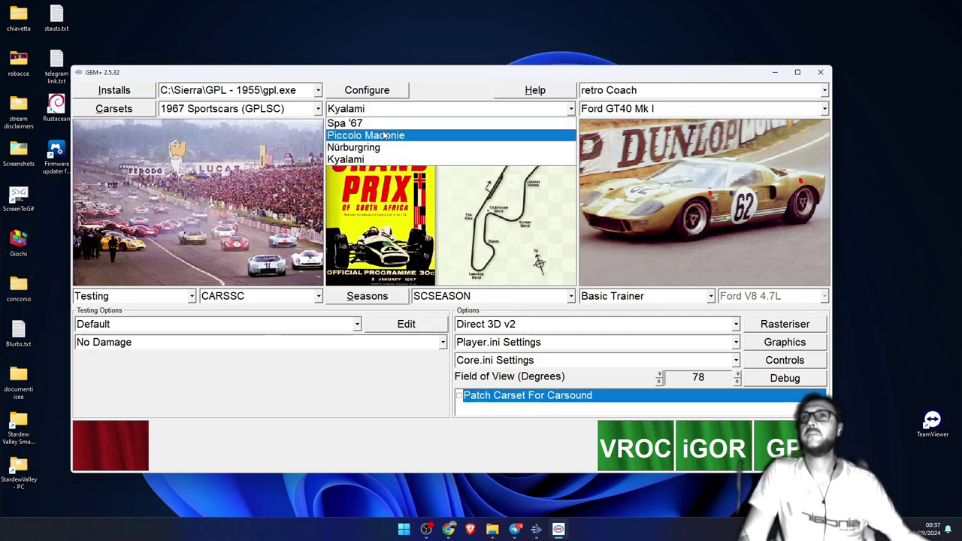
click(385, 135)
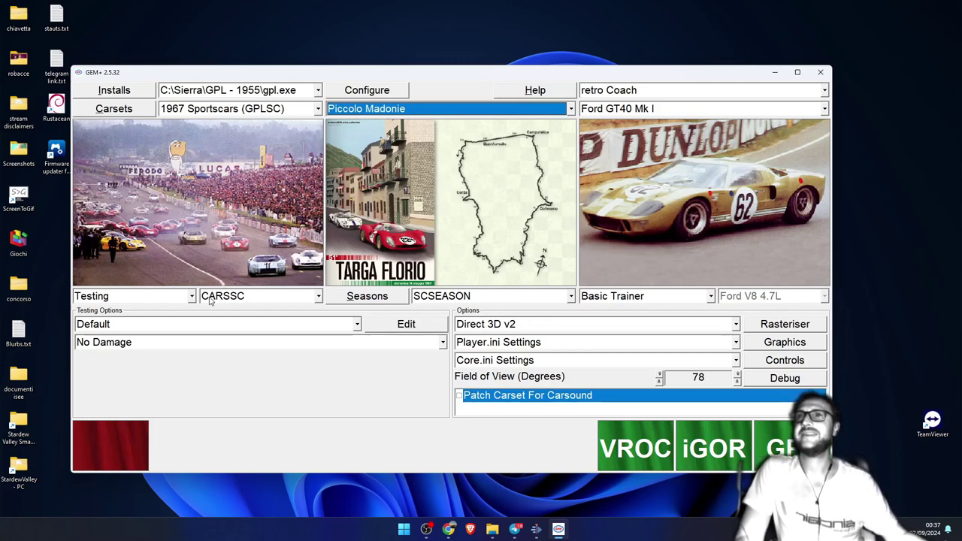
- Keep the 1967 Sportscars (GPLSC) carset and inspect the lists of inactive and active carsets, closing them without changes
click(286, 114)
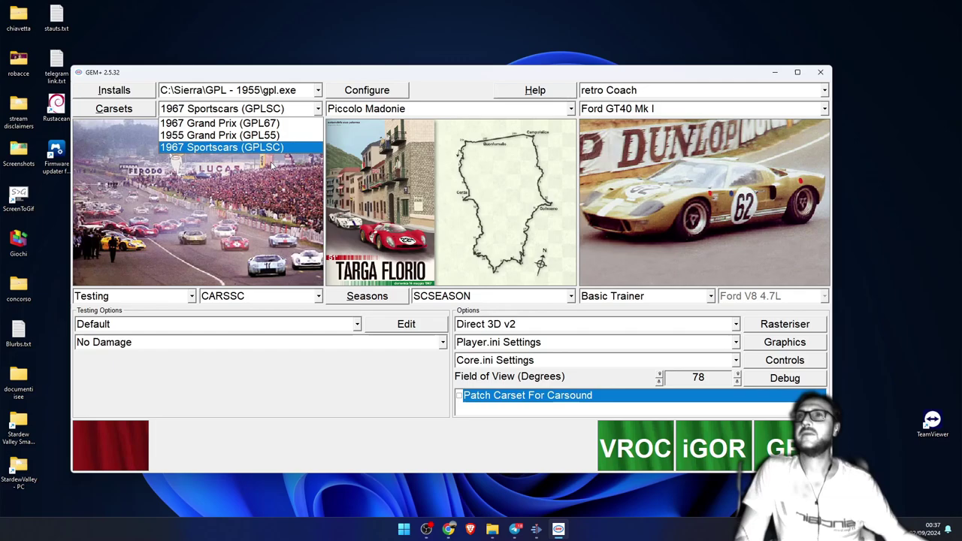
click(225, 148)
click(120, 113)
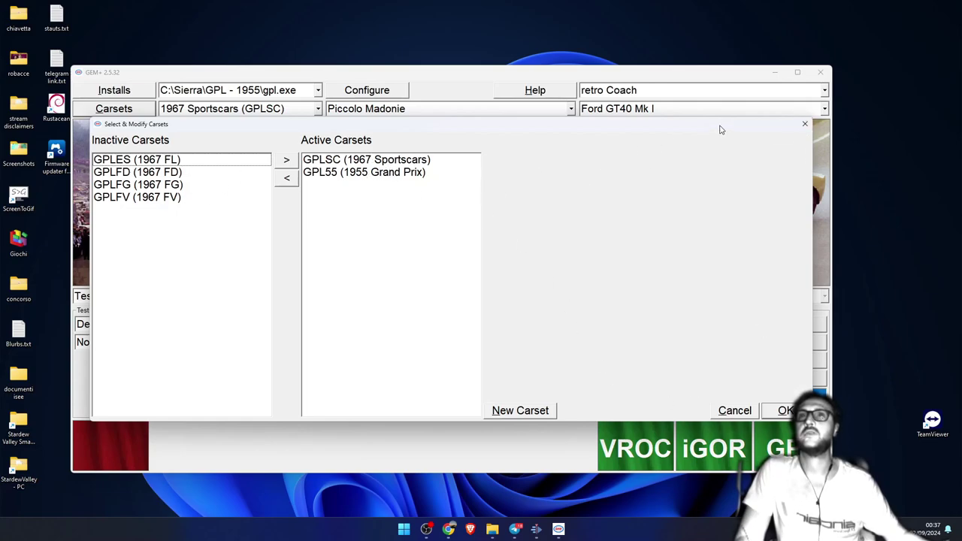
click(804, 124)
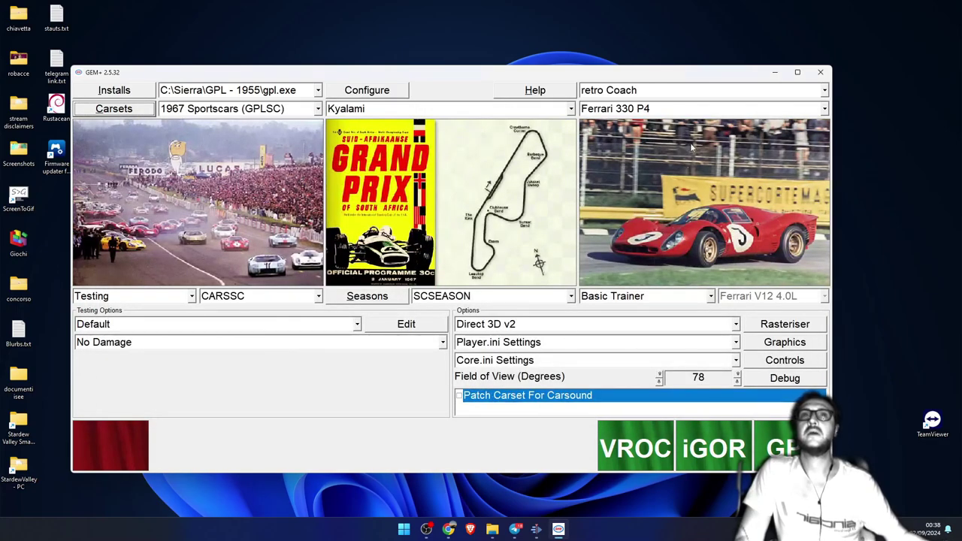
- Choose the Ford GT40 Mk I as the car for the 1967 Sportscars carset
click(679, 110)
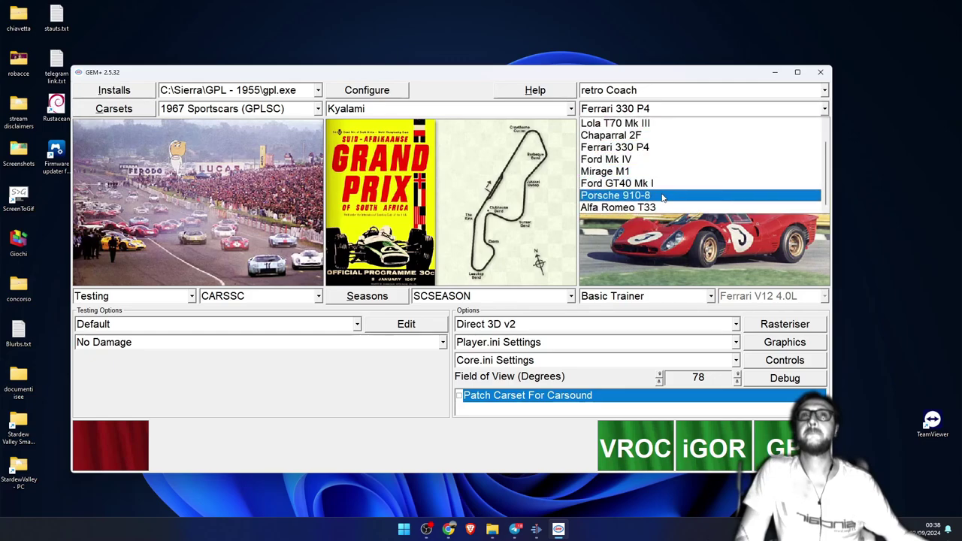
click(666, 184)
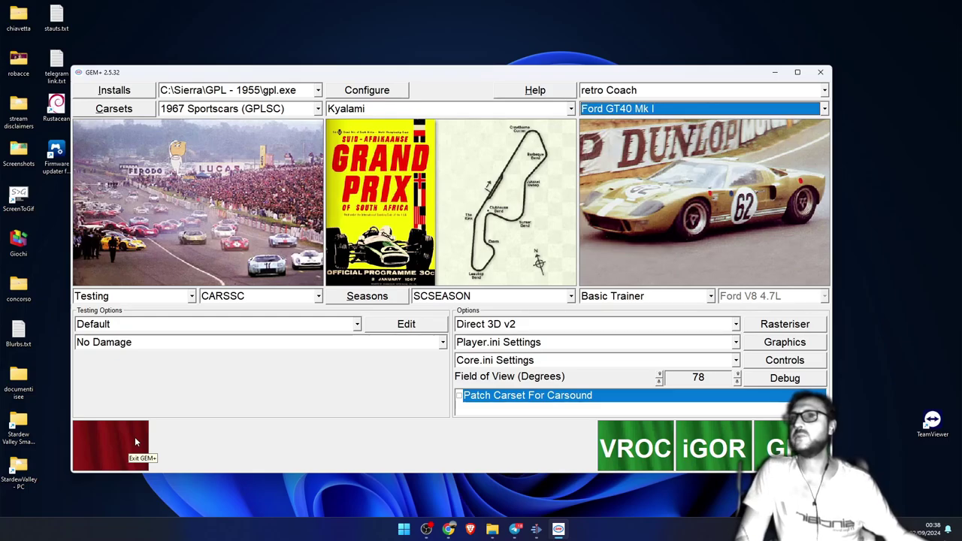
- Examine the carset executables, such as gplc67.exe and gplc55.exe, in the GPL - 1955 folder and return to GEM+
click(493, 529)
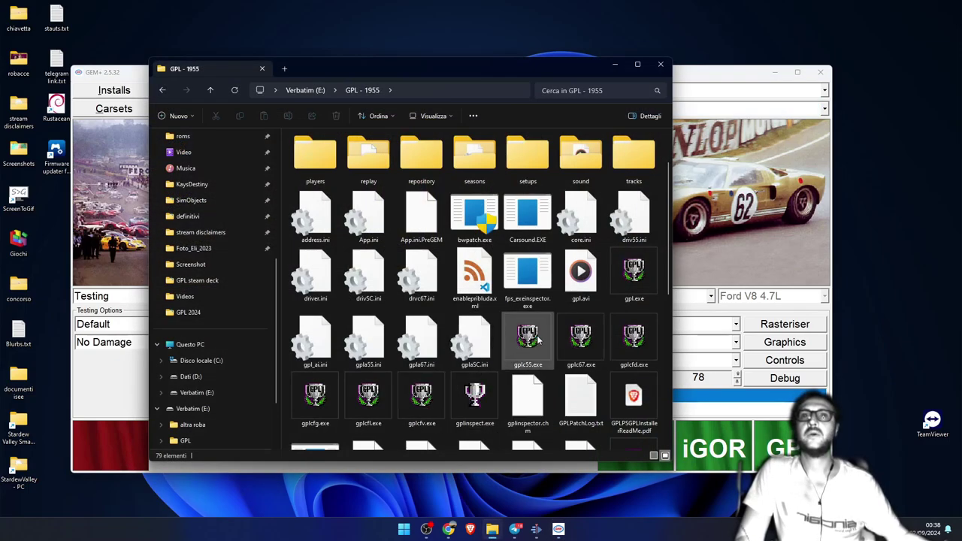
click(591, 364)
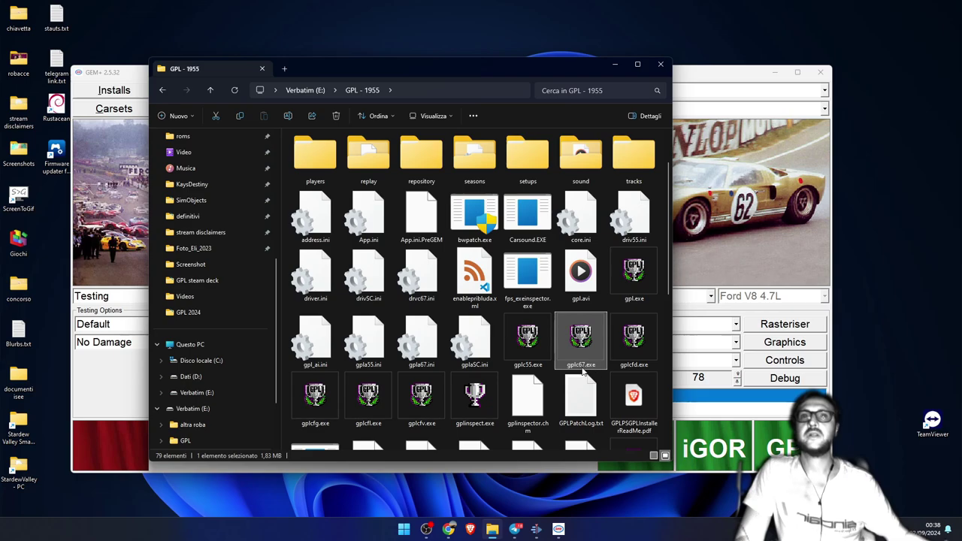
click(537, 366)
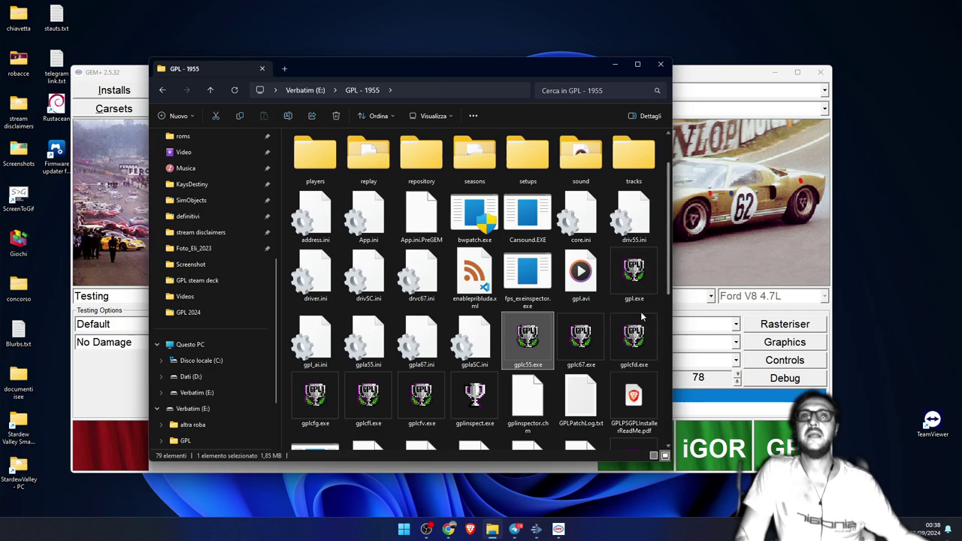
scroll(637, 349, down, 3)
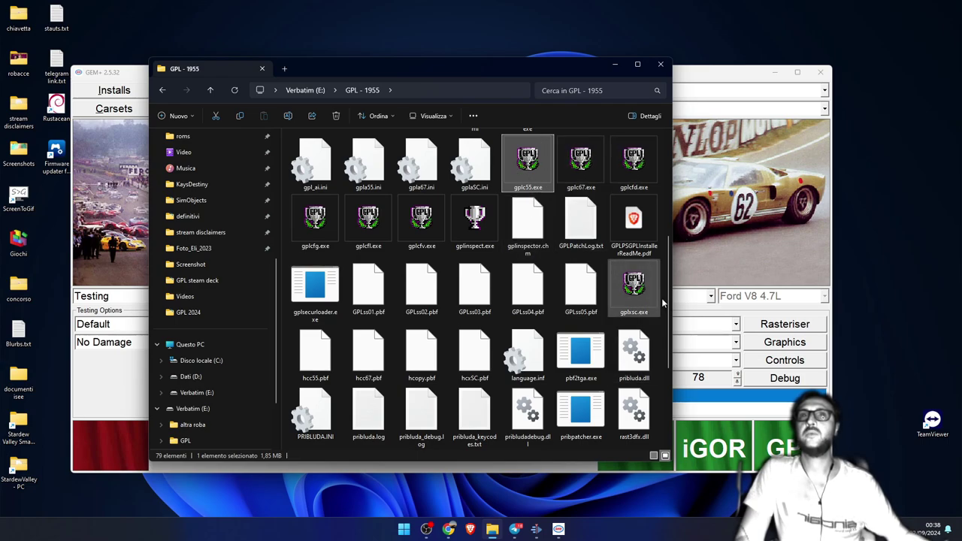
click(696, 71)
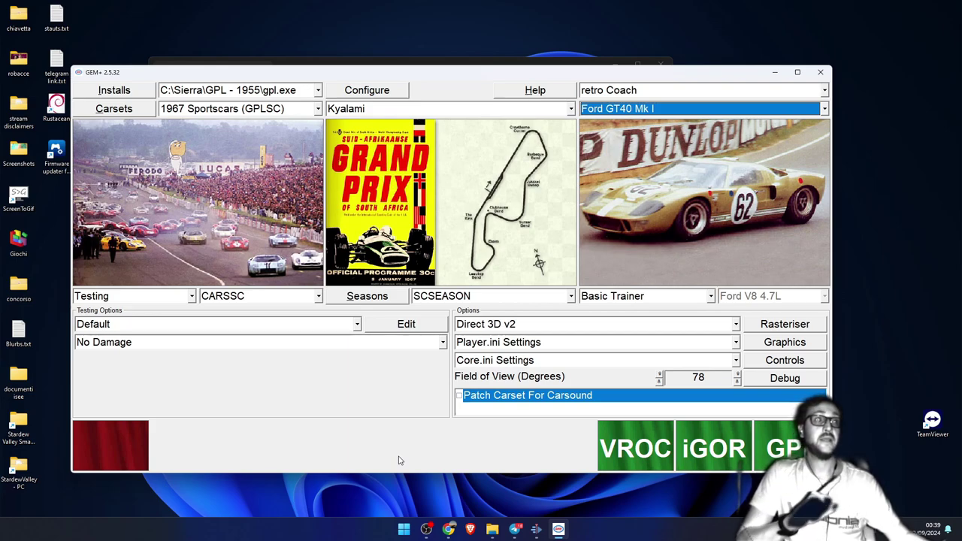
- Go to the root of the Verbatim (E:) drive and select the GPL - 1955 folder
click(496, 531)
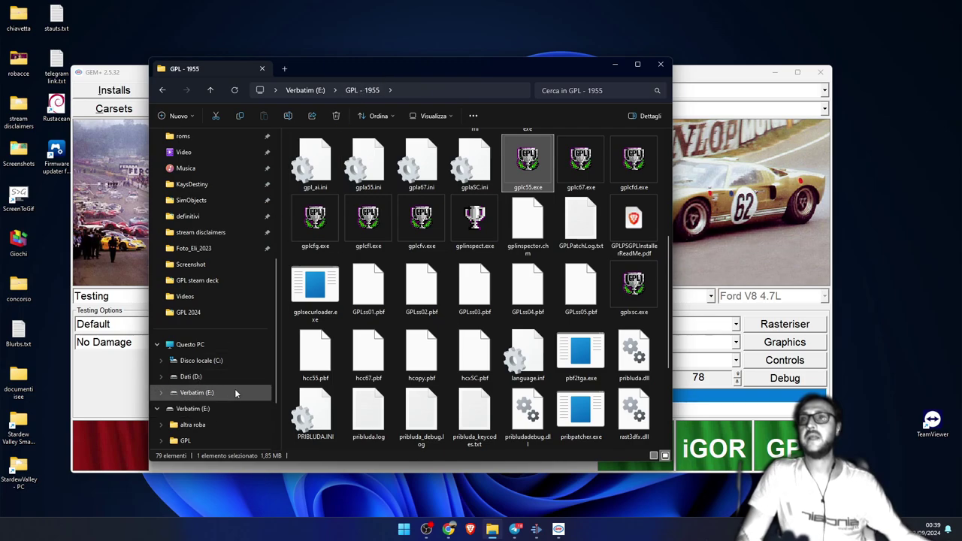
click(235, 392)
click(330, 182)
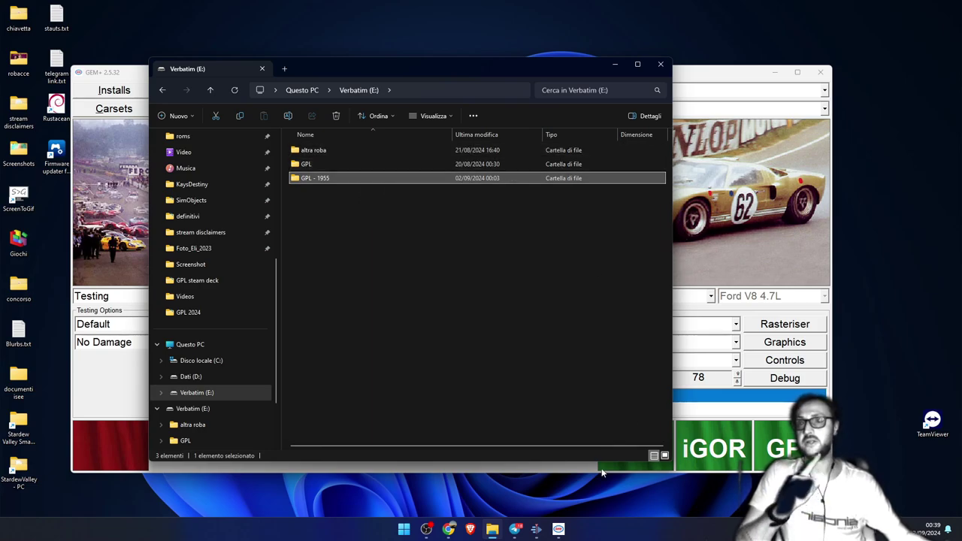
- Switch to the Steam Deck desktop and select the GPL - 1955 folder on the Verbatim drive in Dolphin
click(426, 529)
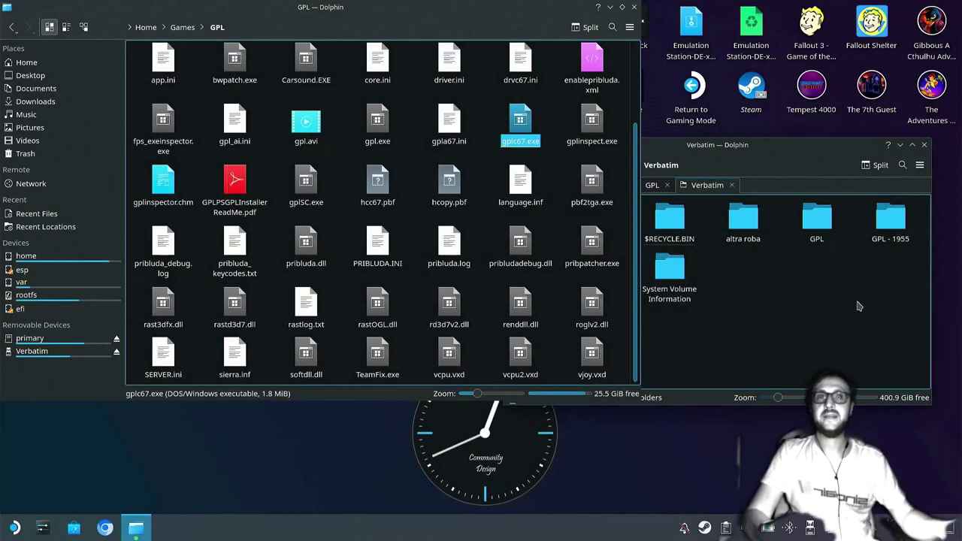
click(742, 163)
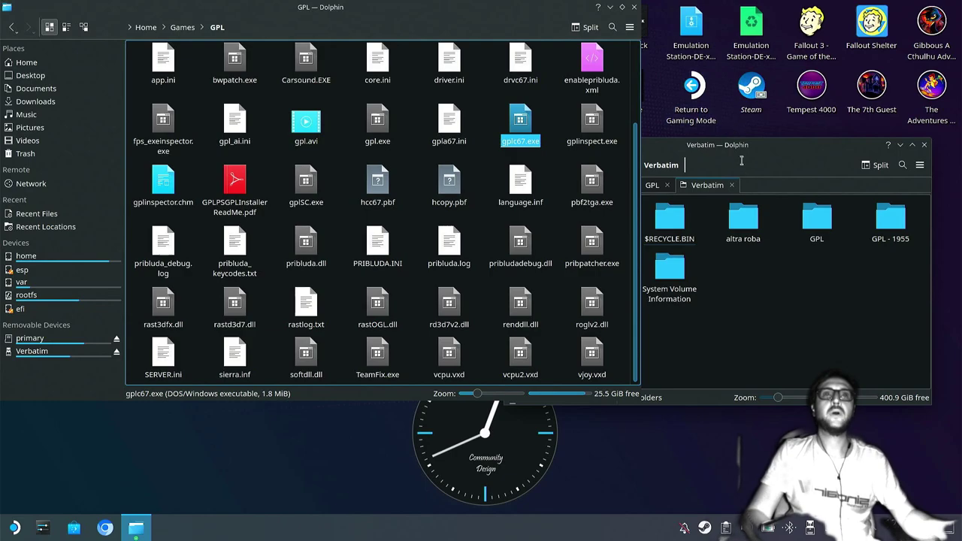
click(744, 146)
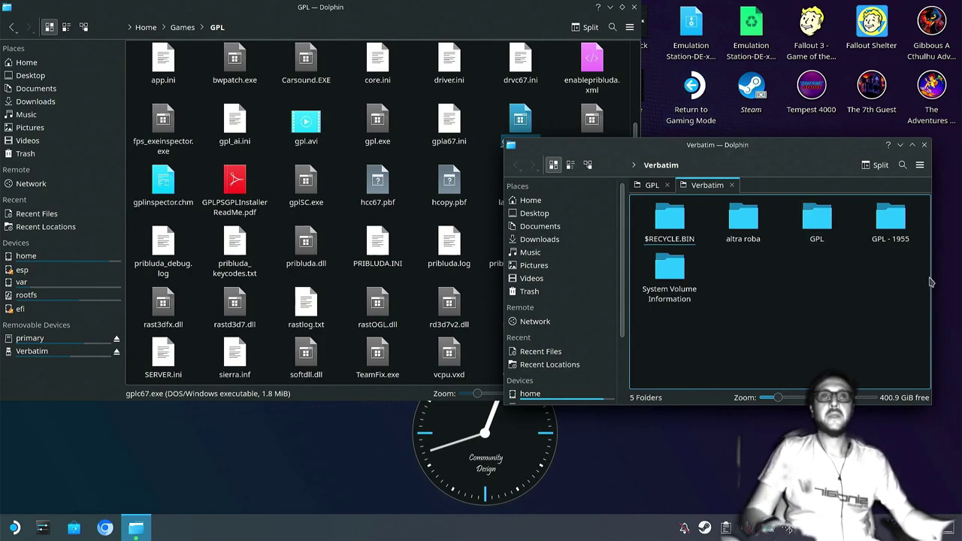
click(893, 232)
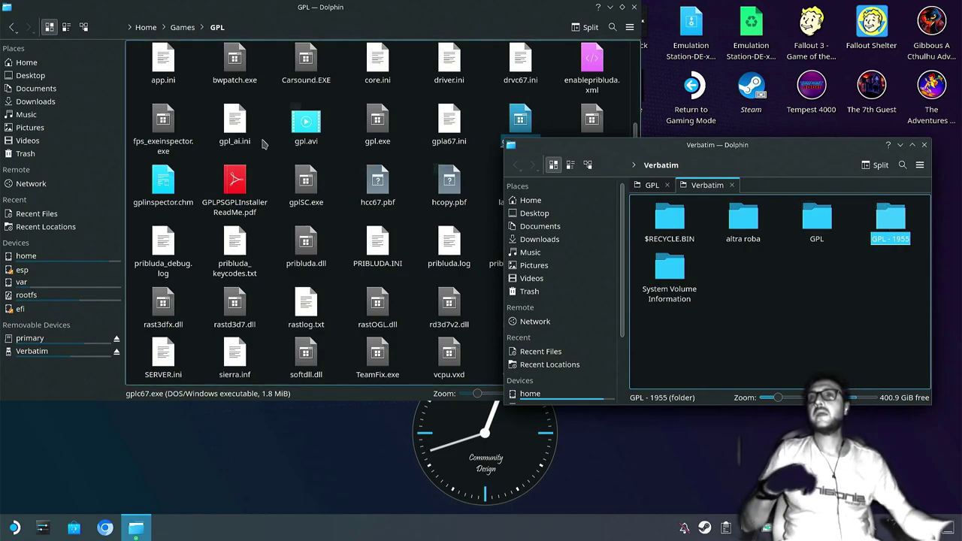
- Navigate the other Dolphin window from the home device through the deck folder to Documents
scroll(564, 402, down, 3)
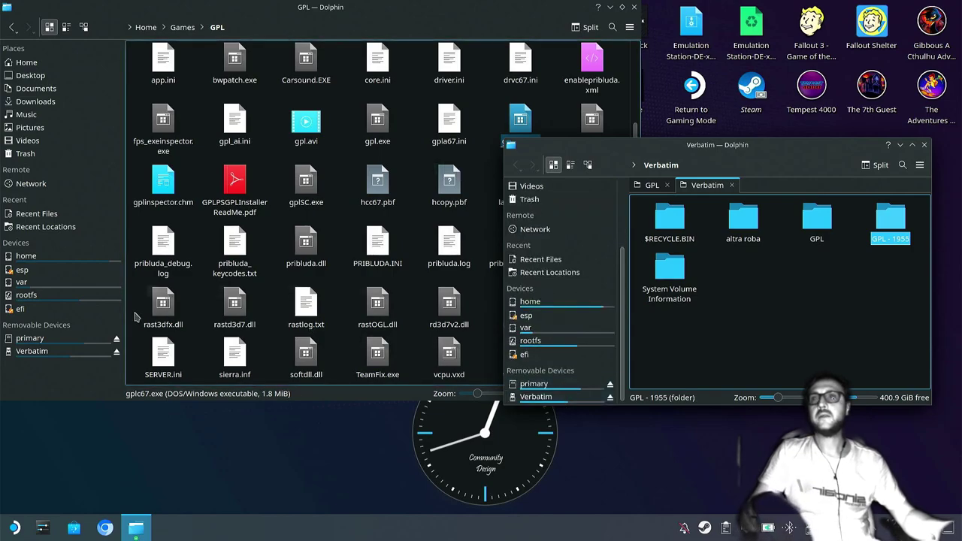
click(34, 259)
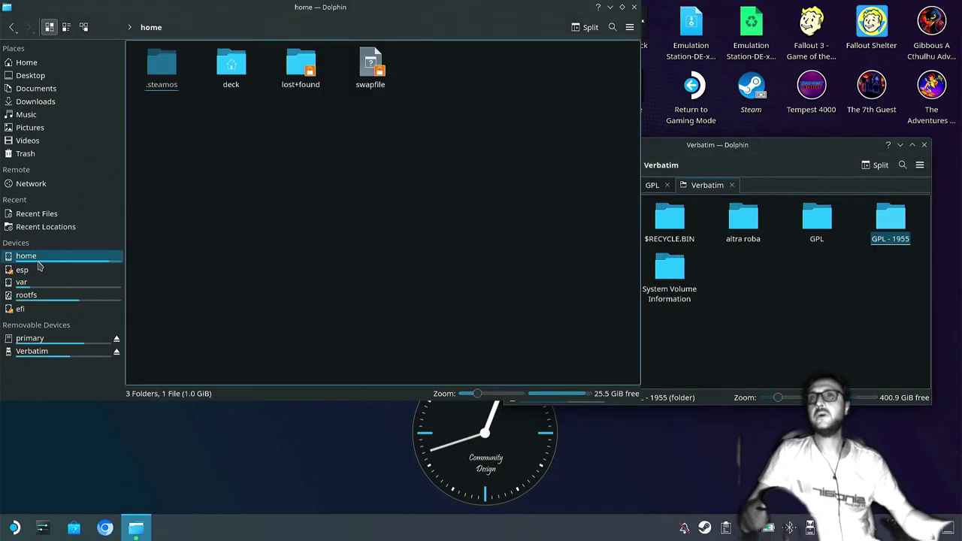
click(244, 62)
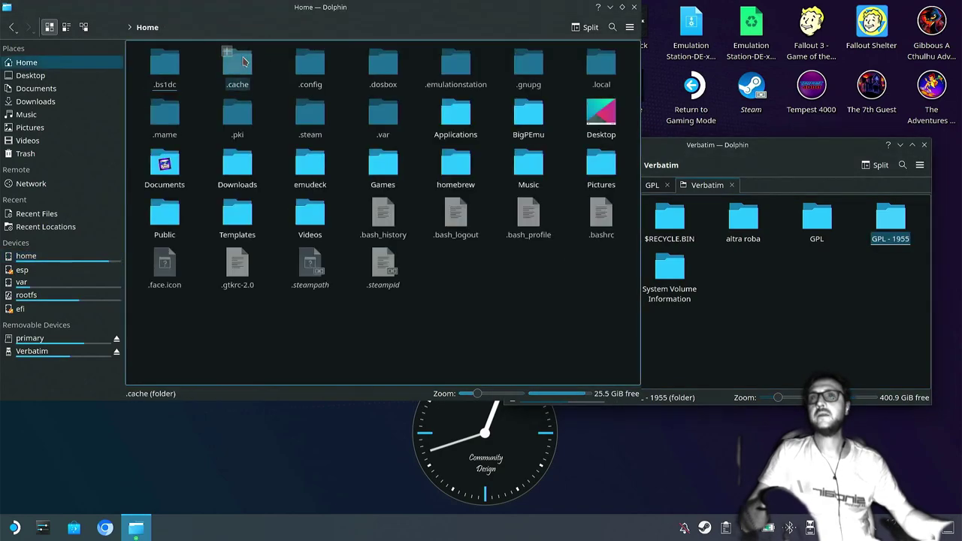
double_click(164, 171)
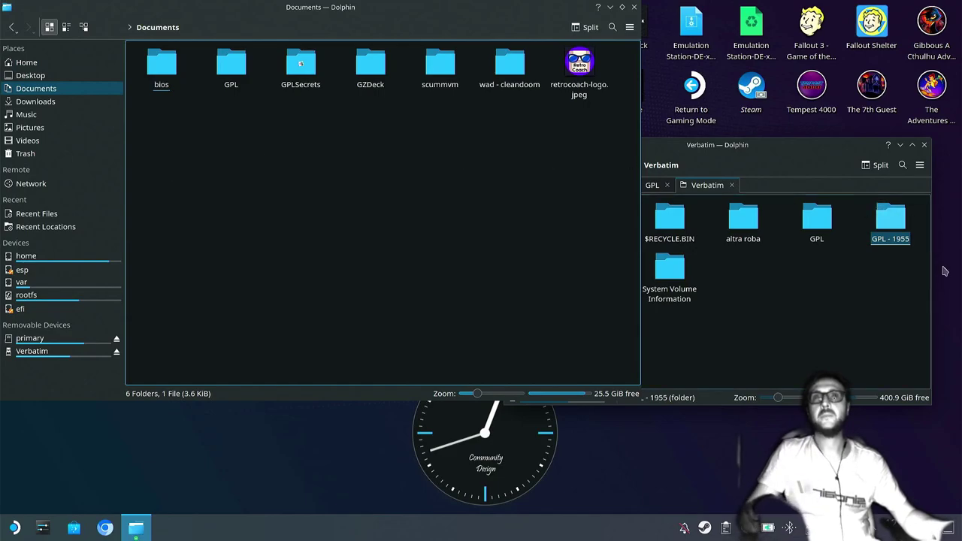
- Copy the GPL - 1955 folder from the Verbatim drive into Documents and open the copied folder
drag(892, 235, 352, 227)
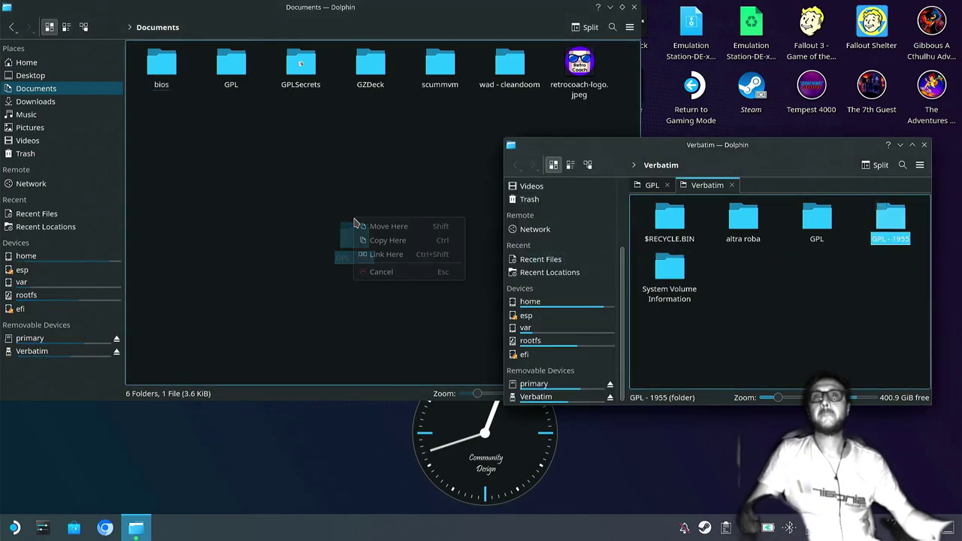
click(388, 241)
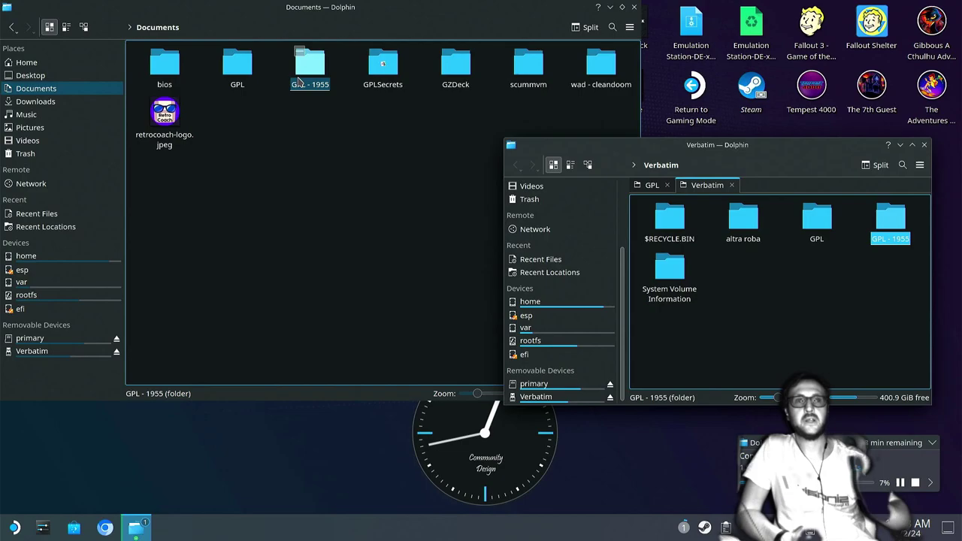
double_click(299, 80)
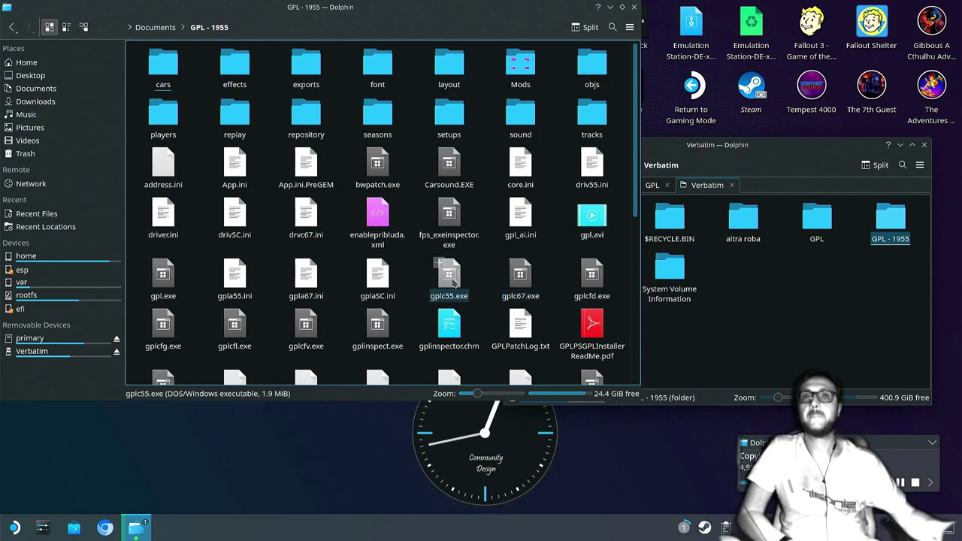
- Add gplc55.exe and gplxsc.exe from the GPL - 1955 folder to Steam
scroll(453, 282, down, 3)
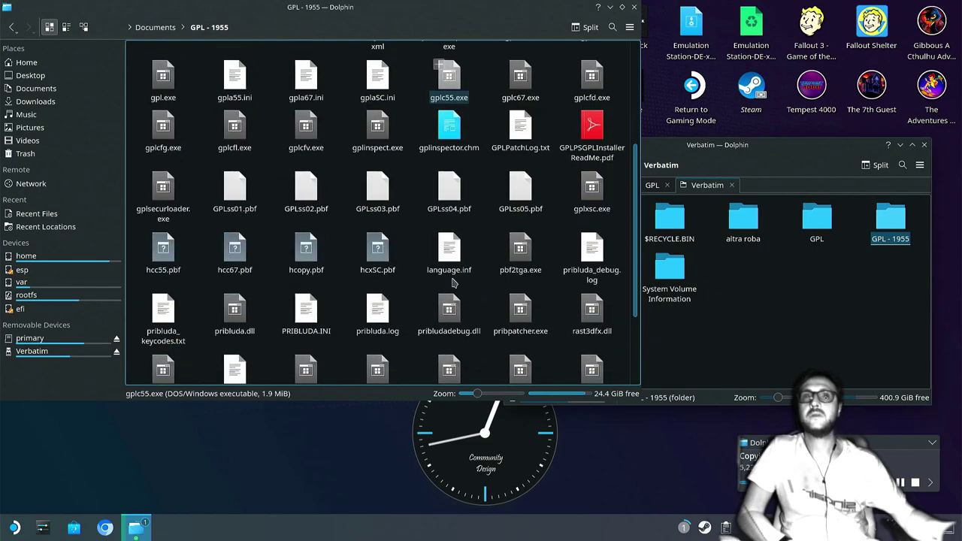
scroll(454, 282, up, 2)
right_click(449, 185)
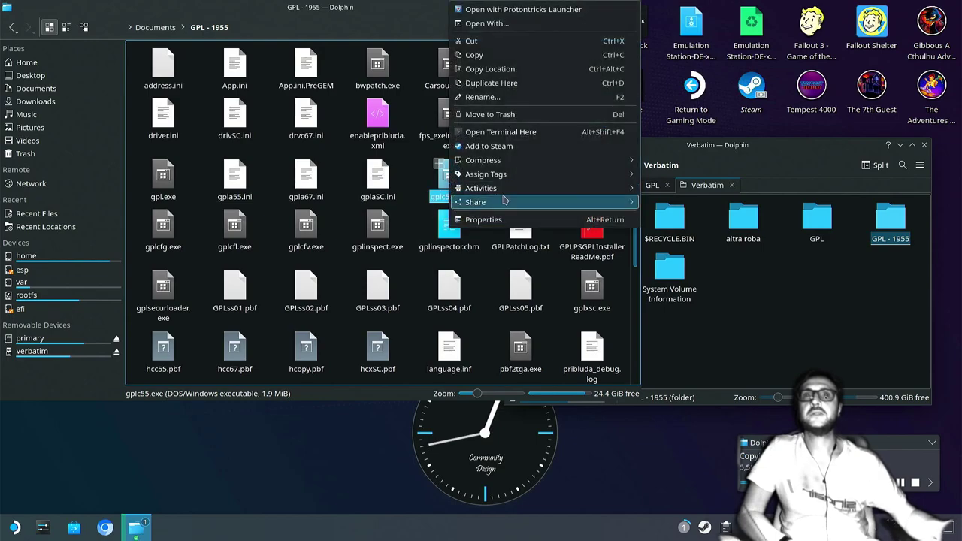
click(509, 145)
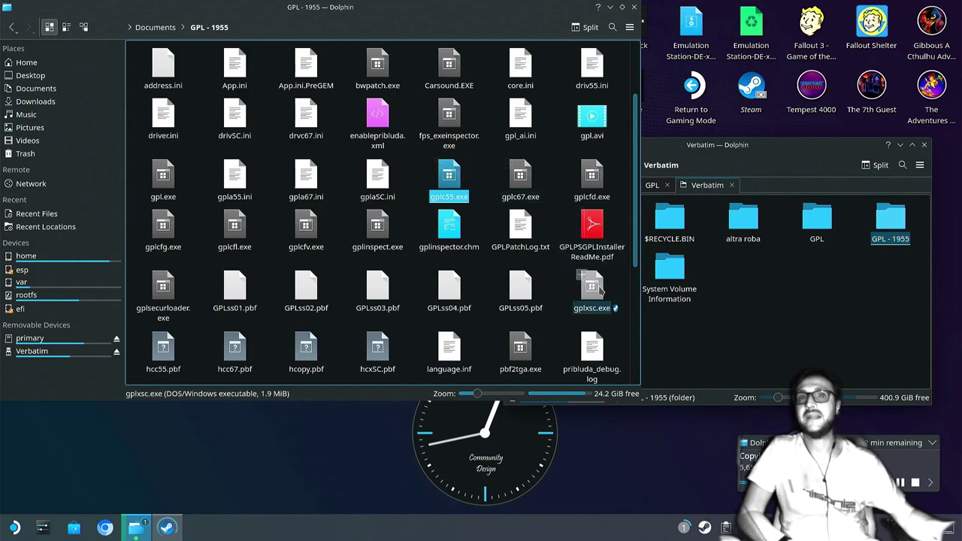
right_click(600, 290)
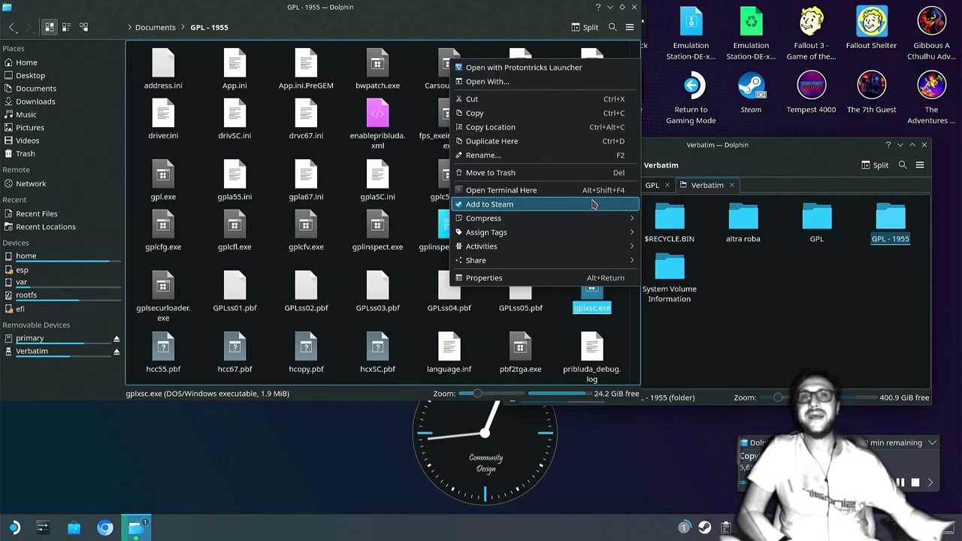
click(593, 204)
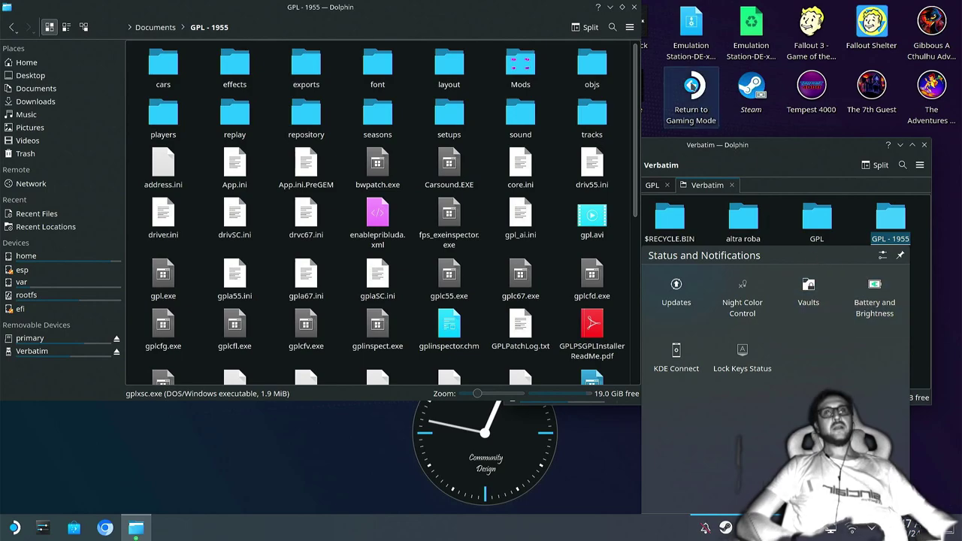
- Return to Gaming Mode and open the full game library from the end of the recent games row
click(692, 85)
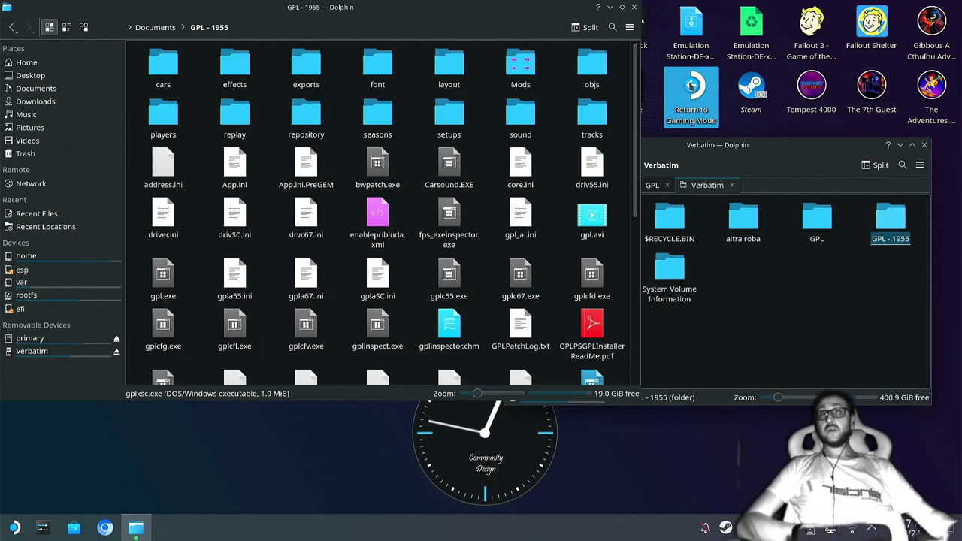
double_click(690, 84)
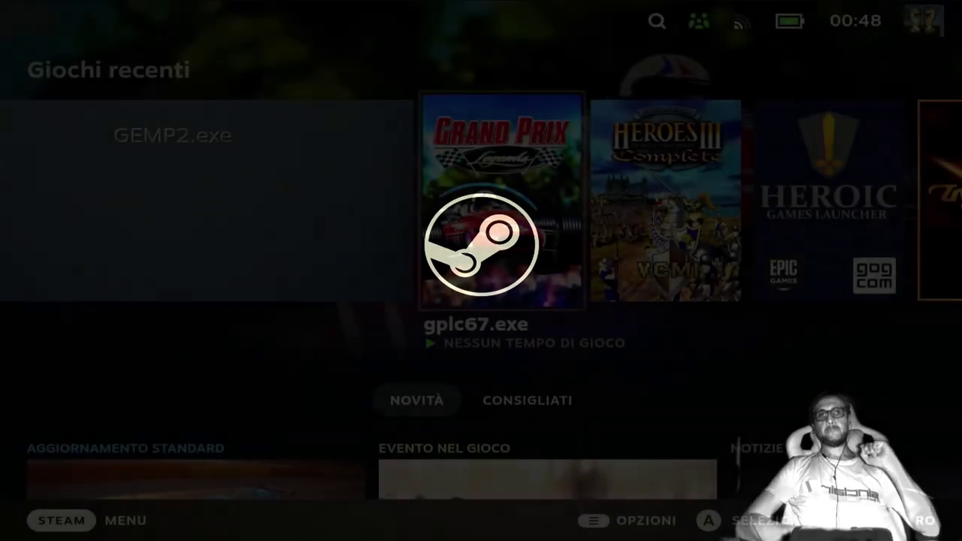
key(Right)
key(Right)
key(Right)
key(Right)
key(Right)
key(Right)
key(Right)
key(Right)
key(Right)
key(Right)
key(Right)
key(Right)
key(Right)
key(Right)
key(Right)
key(Right)
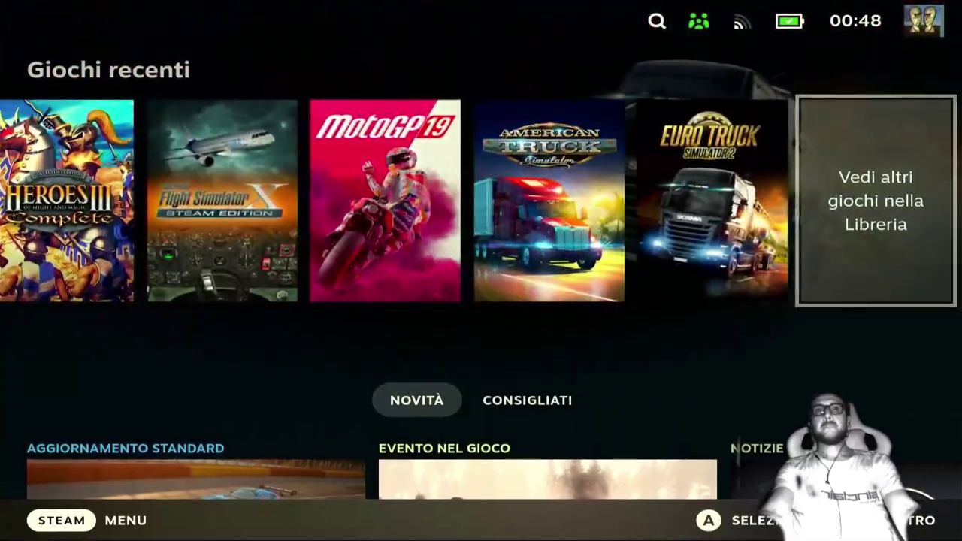
key(Return)
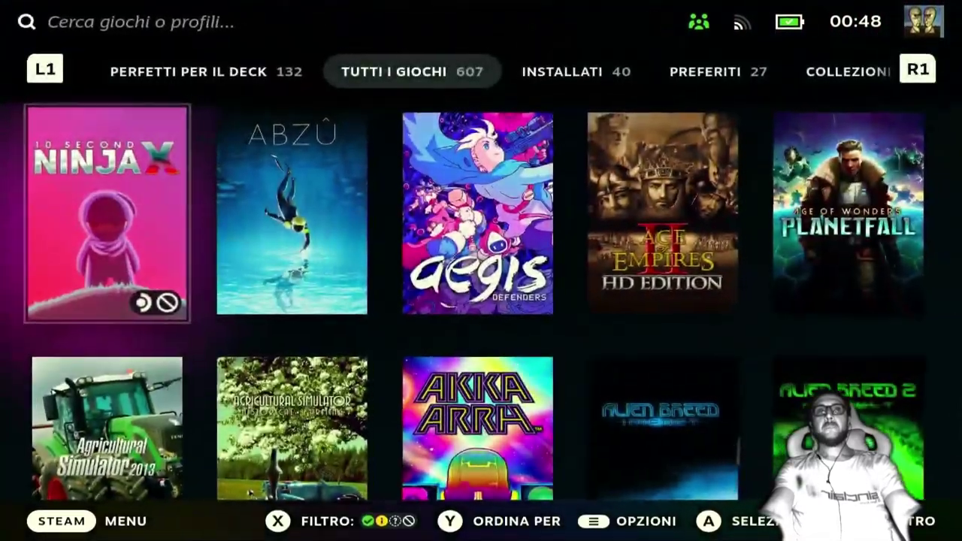
- Open the gplxsc.exe game page from the library's non-Steam games
key(Page_Down)
key(Page_Down)
key(Page_Down)
key(Page_Down)
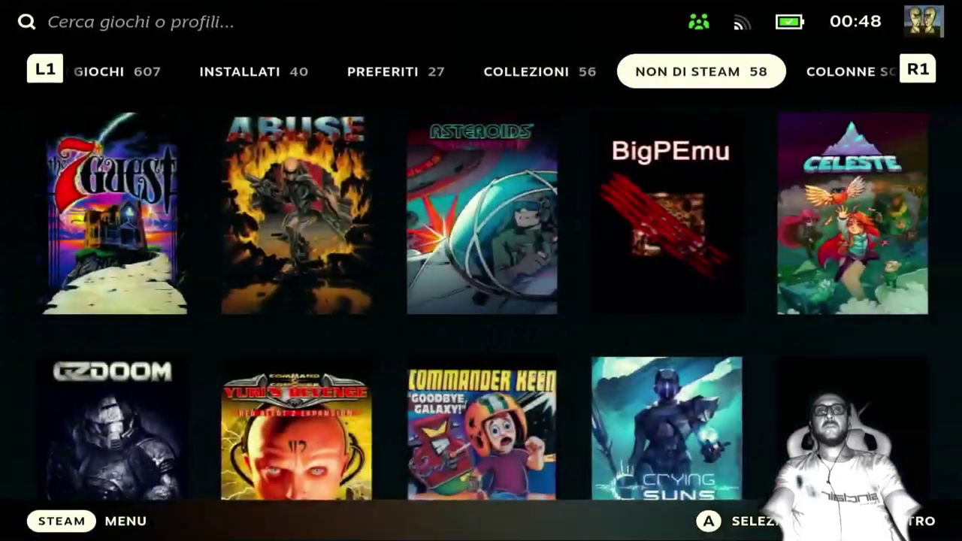
key(Down)
key(Down)
key(Down)
key(Down)
key(Down)
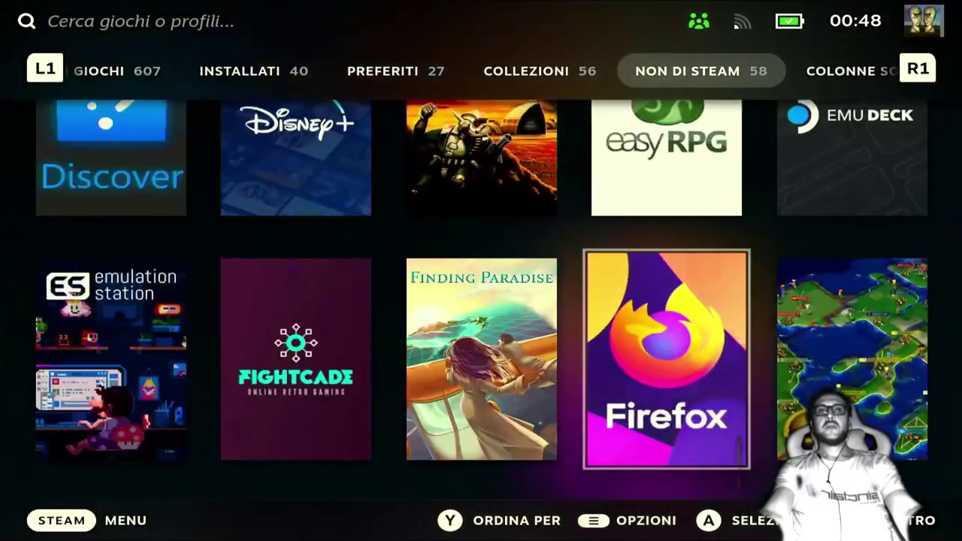
key(Up)
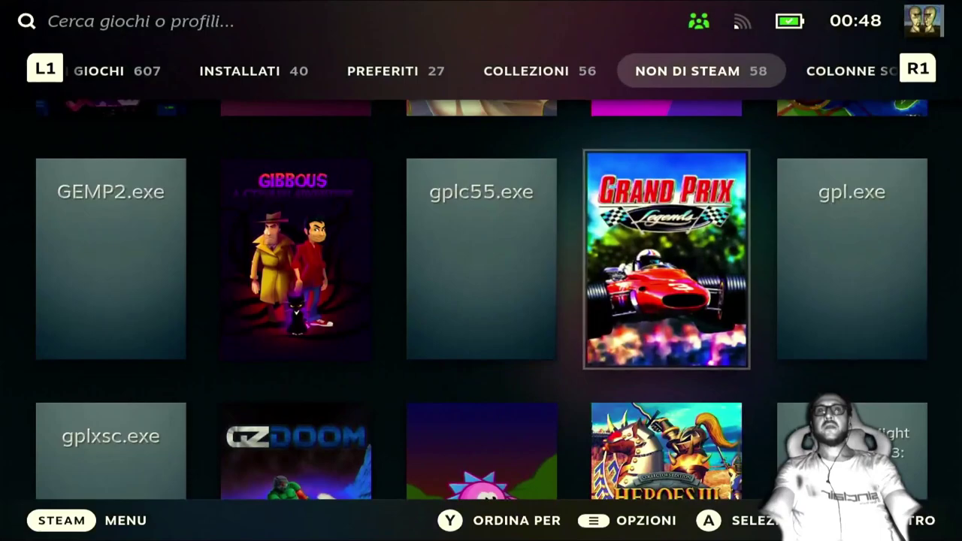
key(Left)
key(Down)
key(Left)
key(Left)
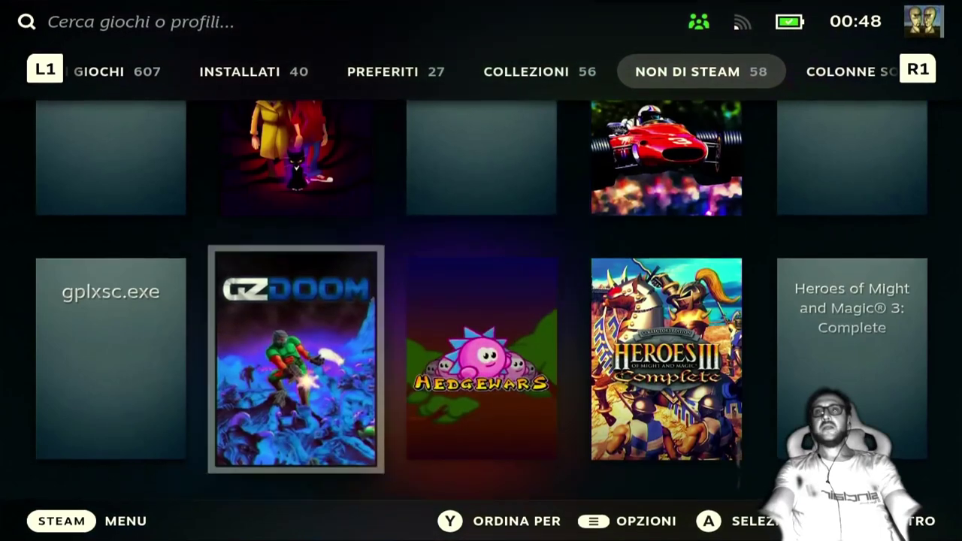
key(Return)
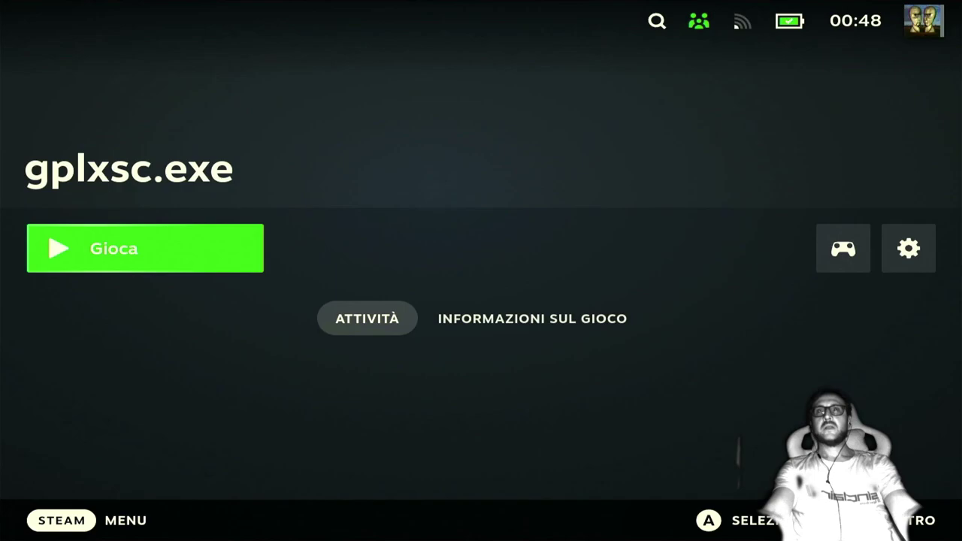
- Open the properties of the gplxsc.exe shortcut
key(Right)
key(Right)
key(Return)
key(Down)
key(Down)
key(Down)
key(Down)
key(Up)
key(Down)
key(Return)
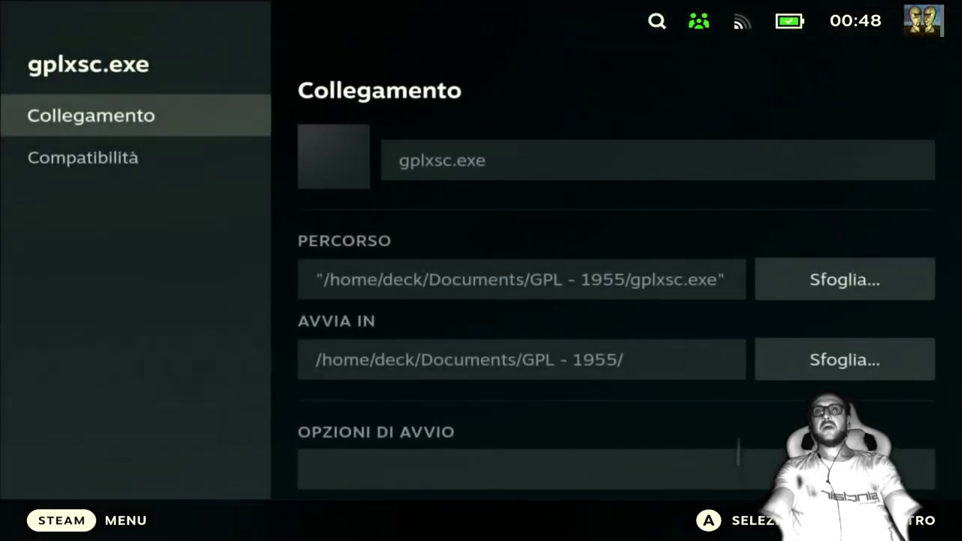
- Force the use of Proton 9.0-2 as the compatibility tool for gplxsc.exe and return to its game page
key(Down)
key(Right)
key(Return)
key(Down)
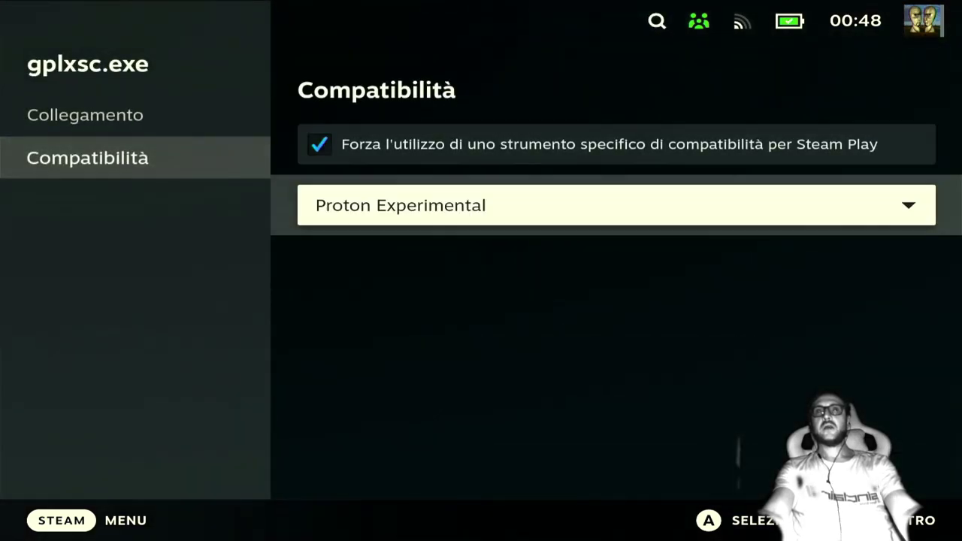
key(Return)
key(Down)
key(Return)
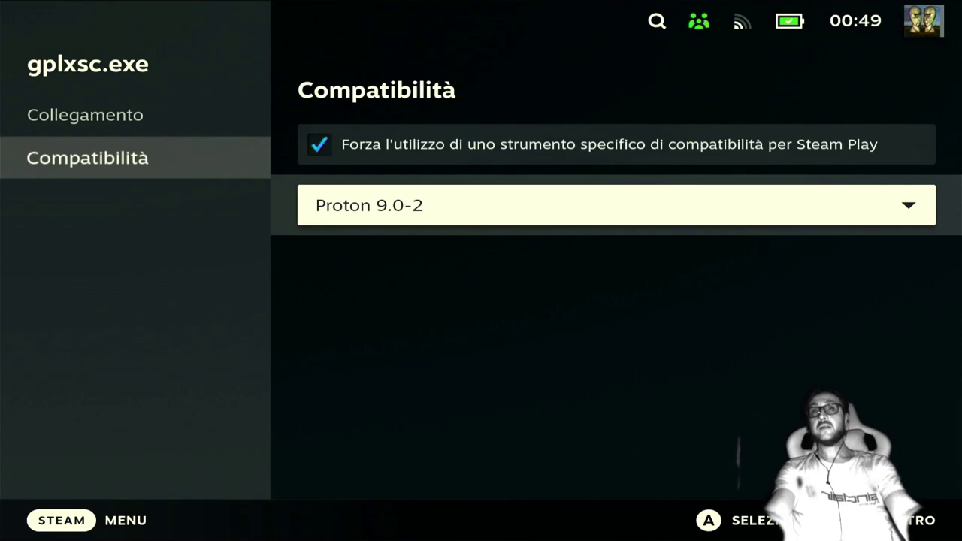
key(Escape)
key(Escape)
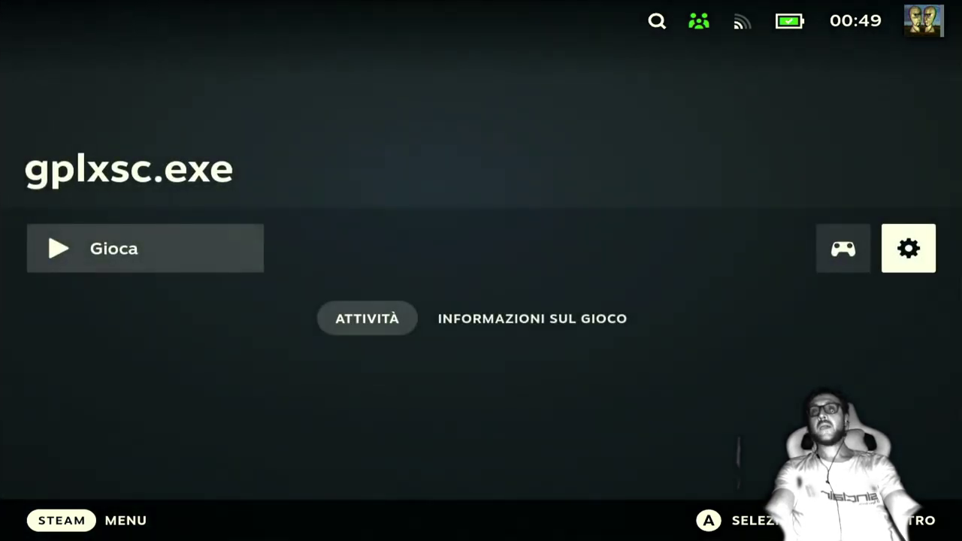
- Launch gplxsc.exe from its game page
key(Left)
key(Left)
key(Return)
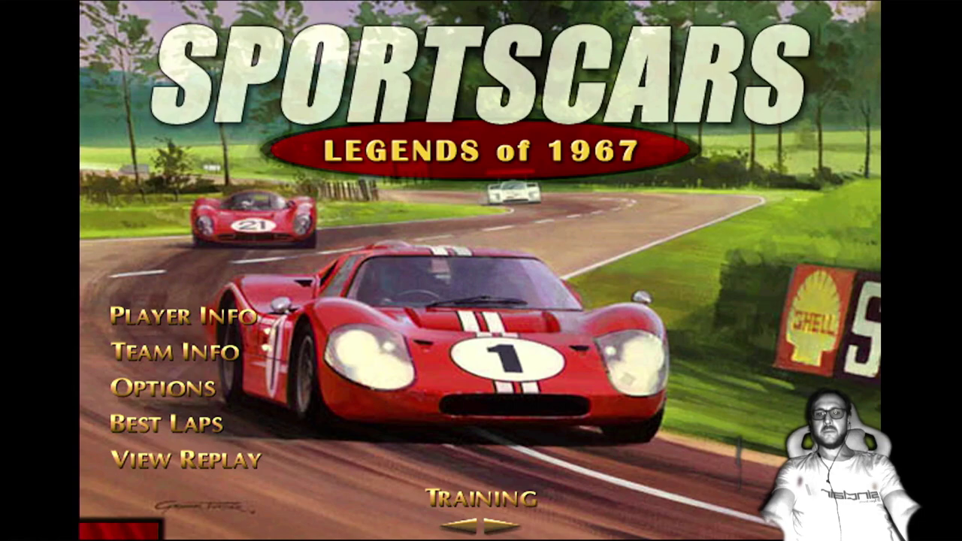
- Bring up the running game's controller layout and go to its controller settings
key(ctrl+2)
key(Right)
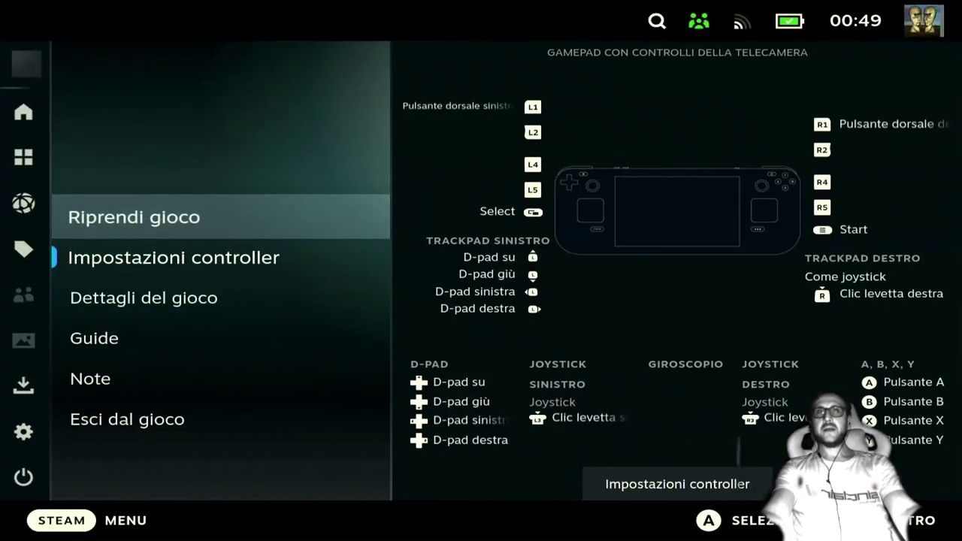
key(Right)
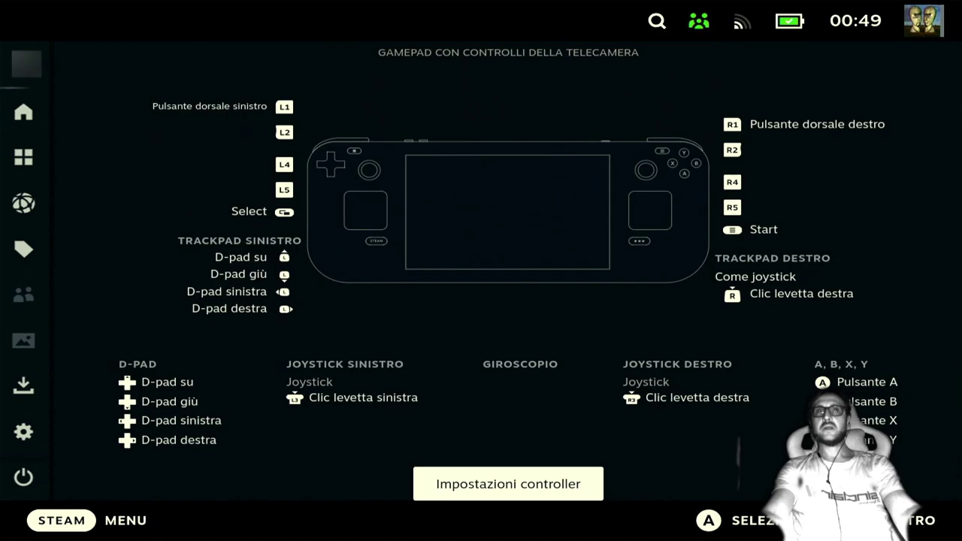